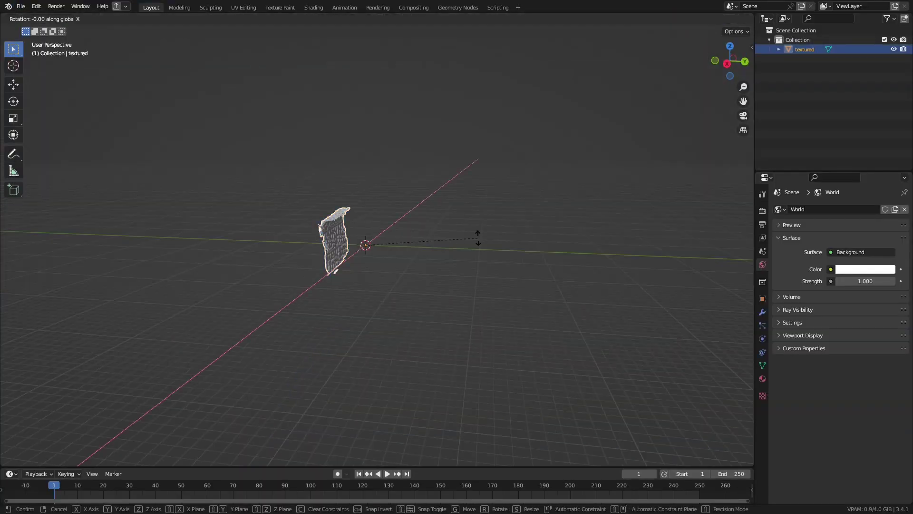
- Rotate the imported stone wall scan 90° about X (R X 90) so it stands upright
text(90)
key(Return)
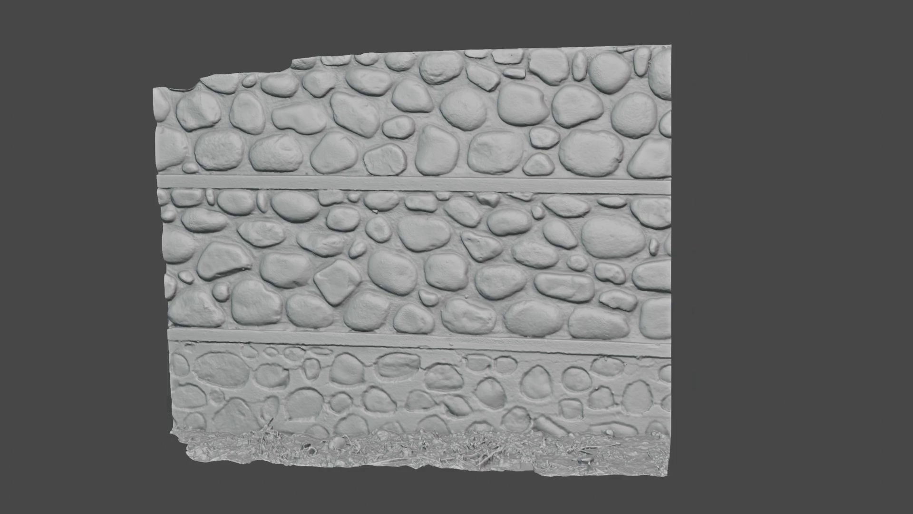
- Add a cube, scale it up to overlap the wall, and lower its top face
key(shift+a)
mouse_move(639, 190)
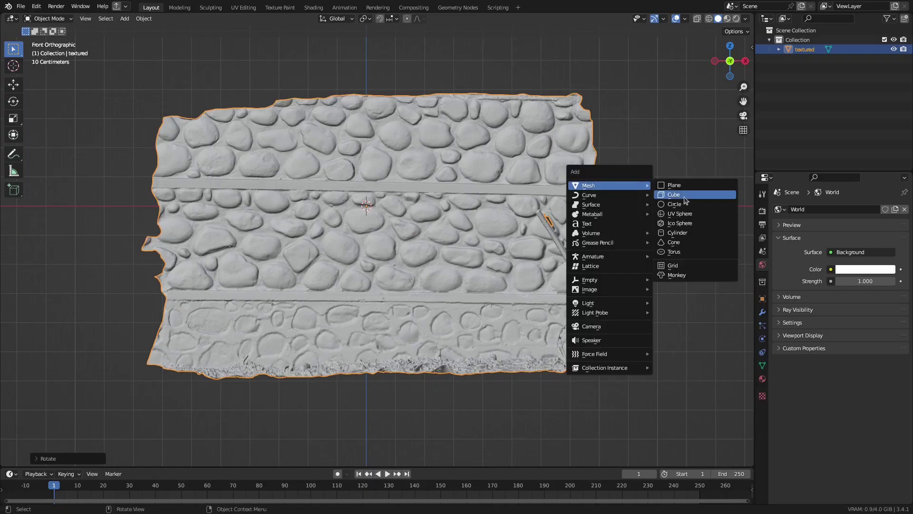
click(685, 200)
scroll(380, 219, down, 2)
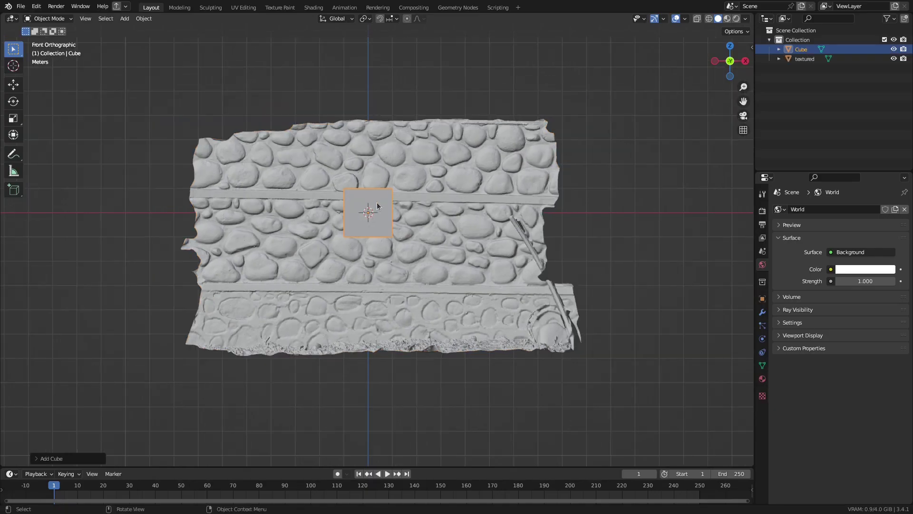
key(s)
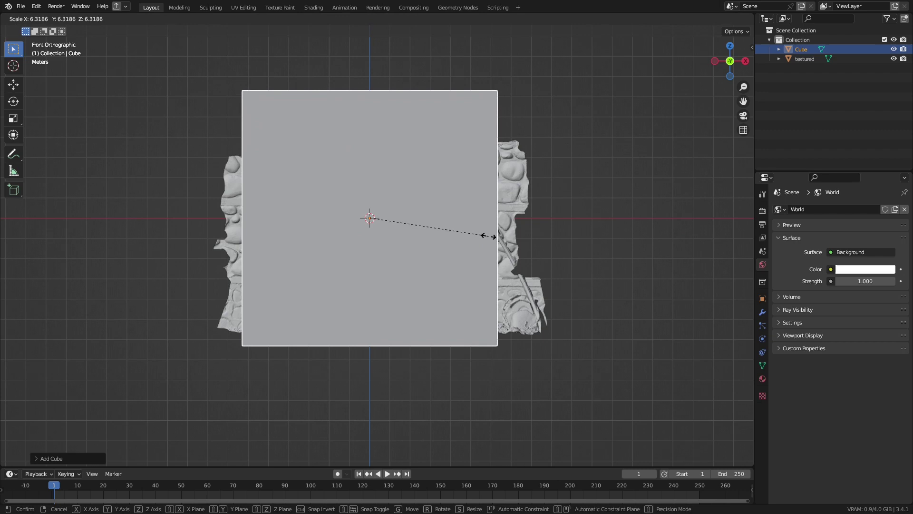
click(487, 232)
middle_drag(489, 235, 497, 249)
key(Tab)
key(3)
click(456, 105)
key(g)
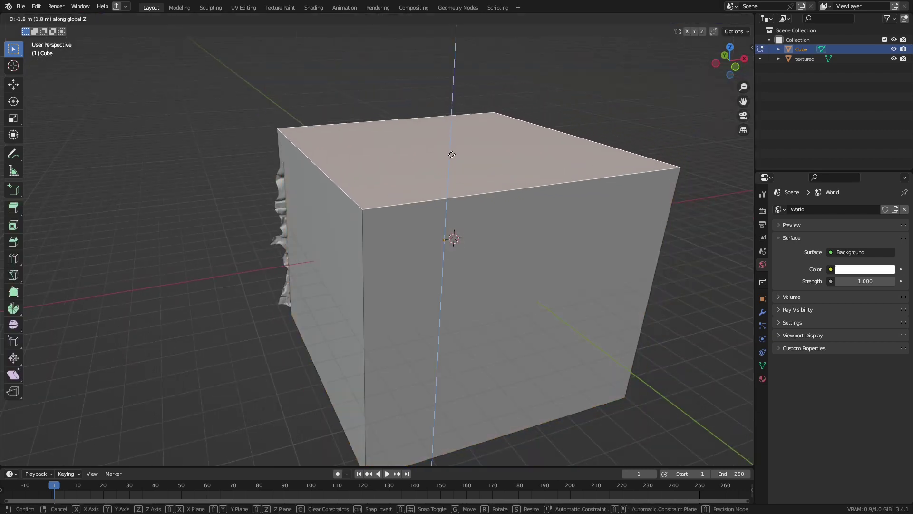
click(805, 59)
- Give the textured wall a Boolean modifier with the Fast solver
click(762, 312)
click(791, 208)
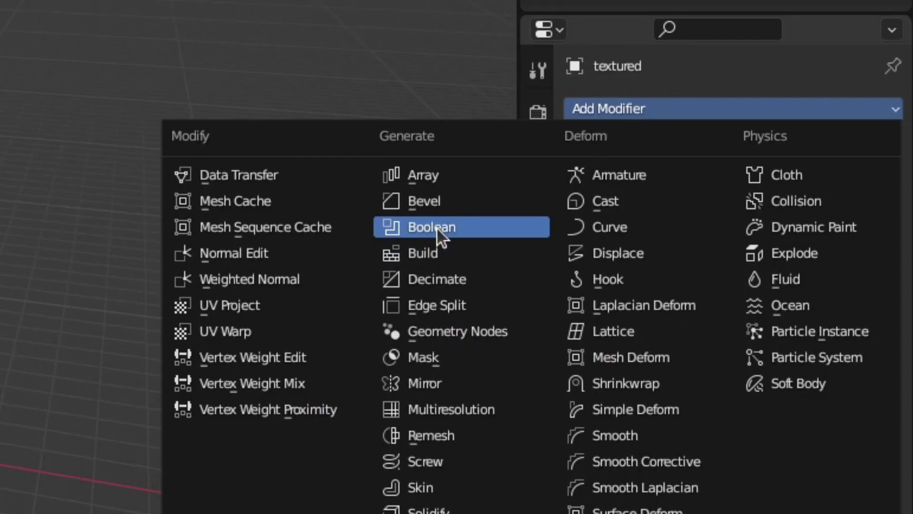
click(438, 228)
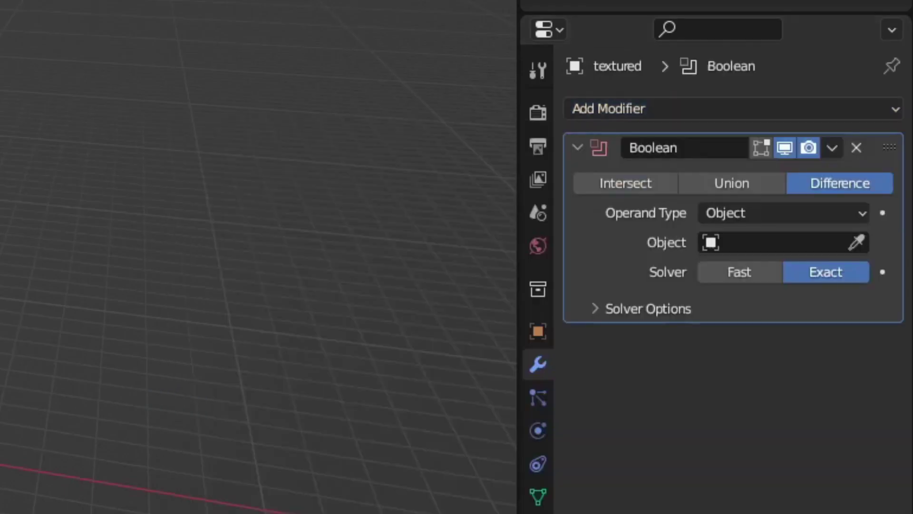
click(739, 272)
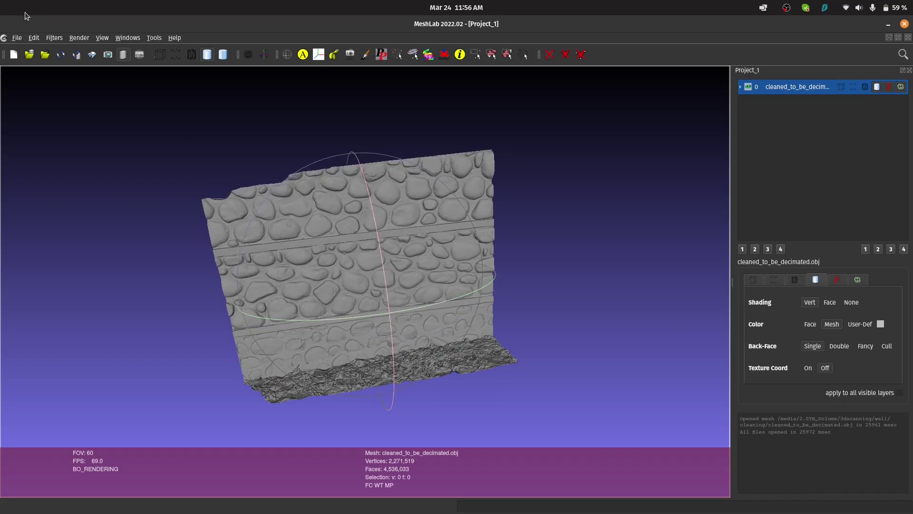
- Repair the wall mesh's non-manifold edges
click(56, 37)
mouse_move(75, 88)
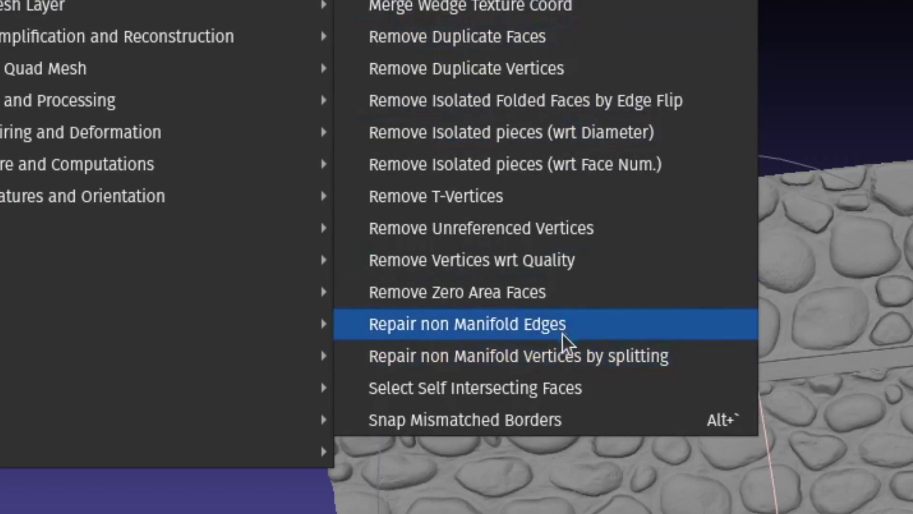
click(566, 328)
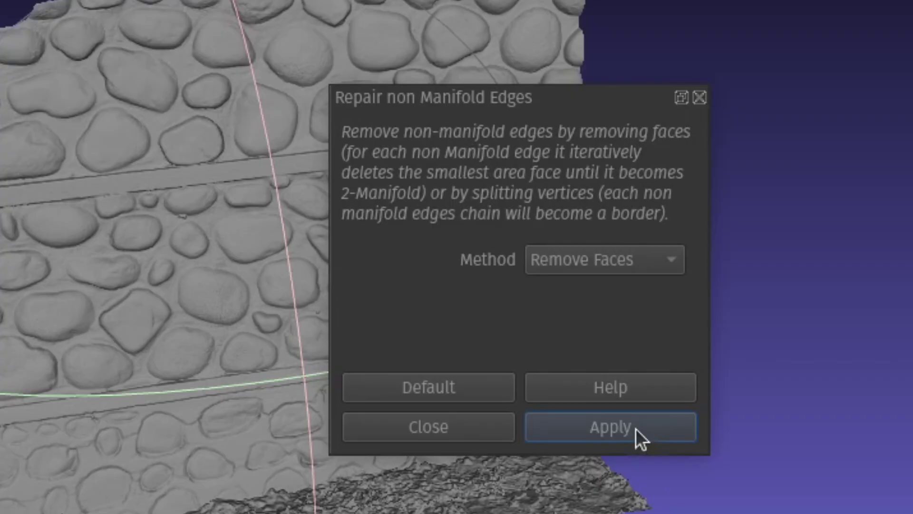
click(623, 435)
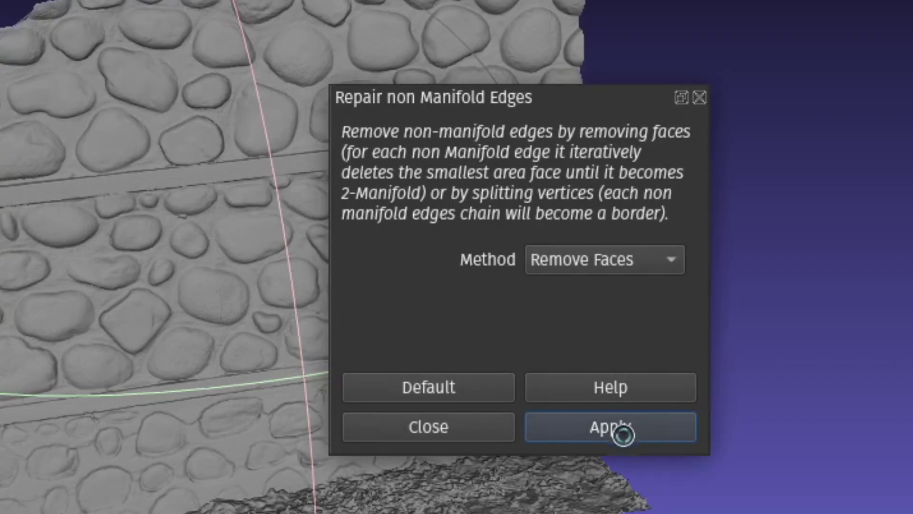
- Close holes up to size 300 and clear the mesh selection
click(138, 24)
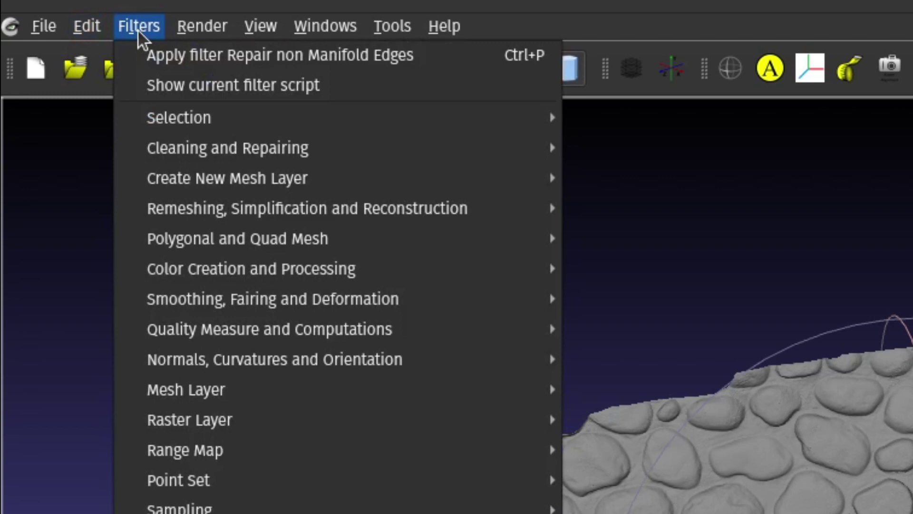
mouse_move(224, 202)
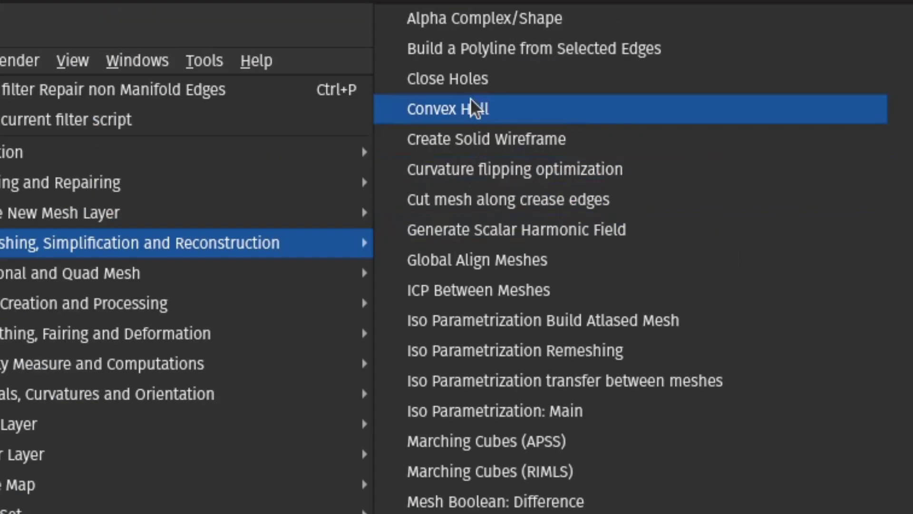
click(661, 44)
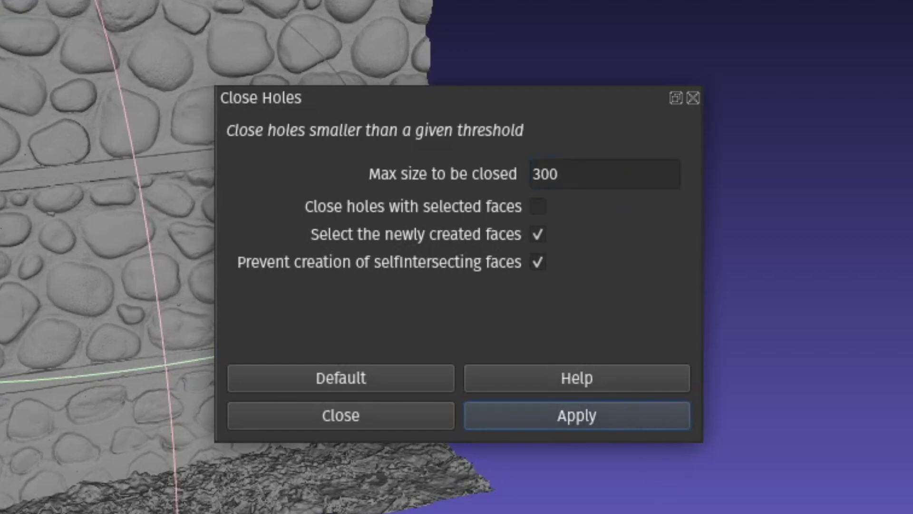
click(102, 65)
mouse_move(224, 210)
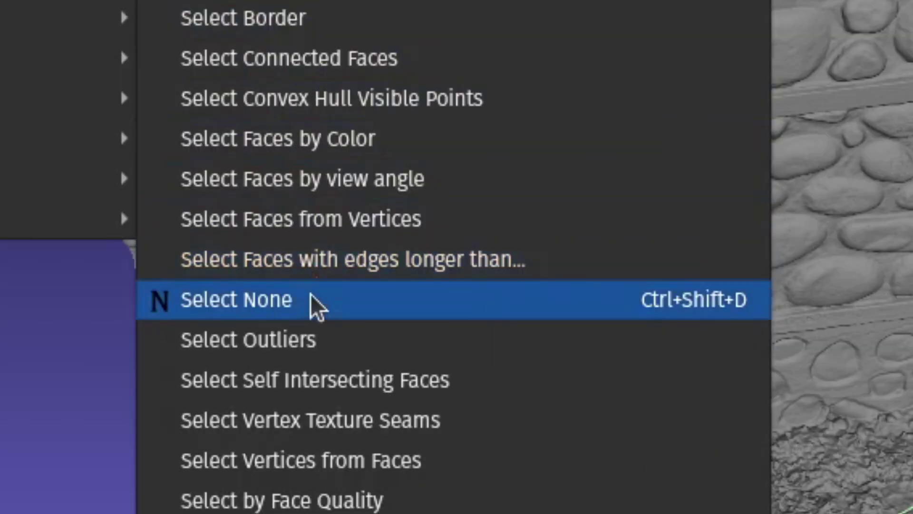
click(312, 297)
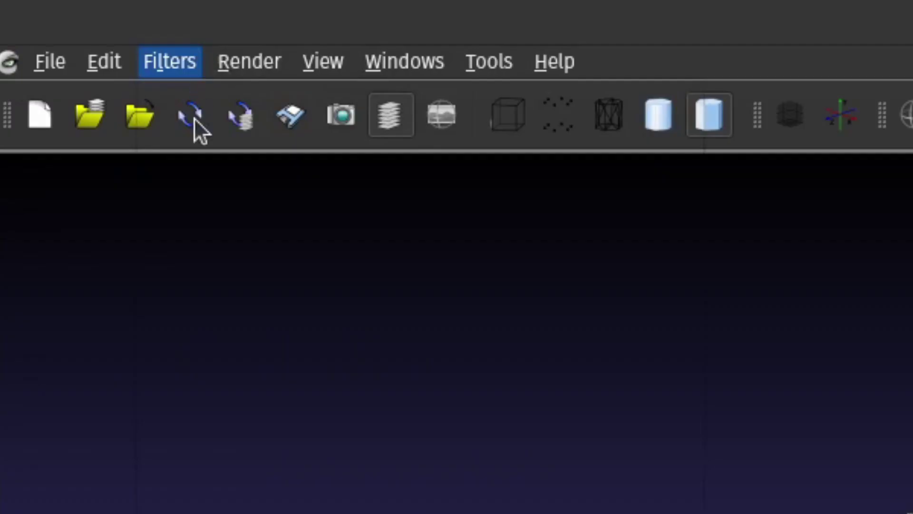
- Decimate the wall with Quadric Edge Collapse Decimation down to 19,999 faces
click(170, 62)
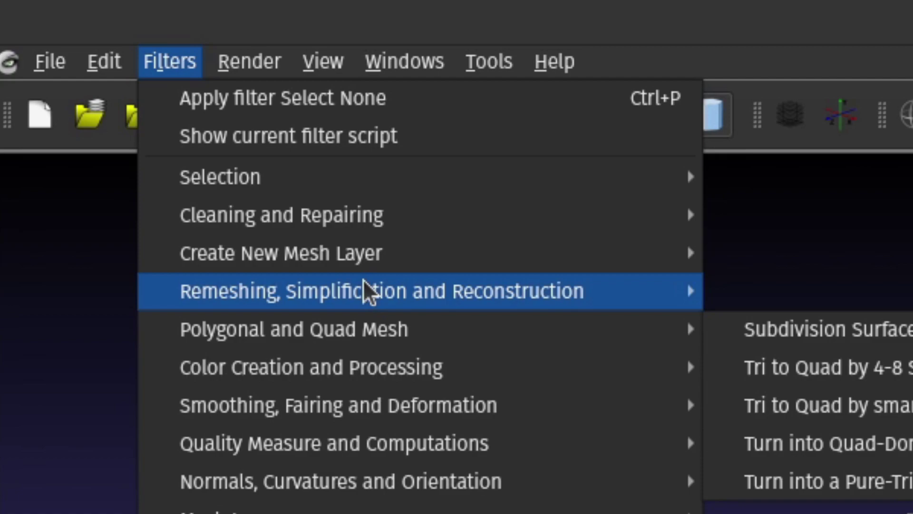
mouse_move(367, 291)
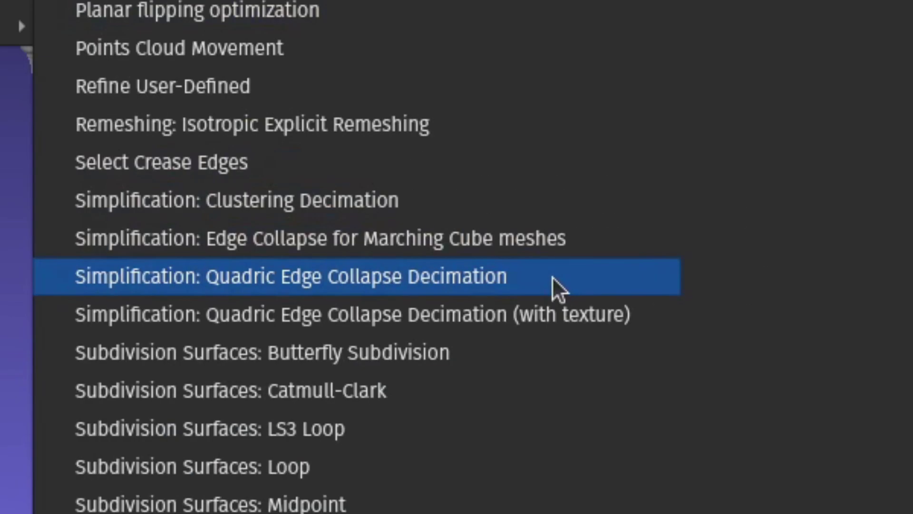
click(554, 287)
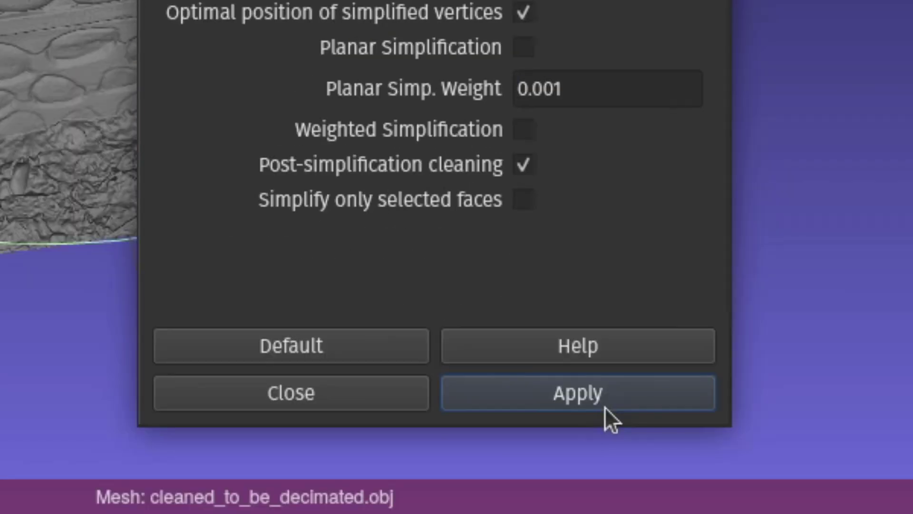
click(604, 407)
drag(375, 288, 301, 244)
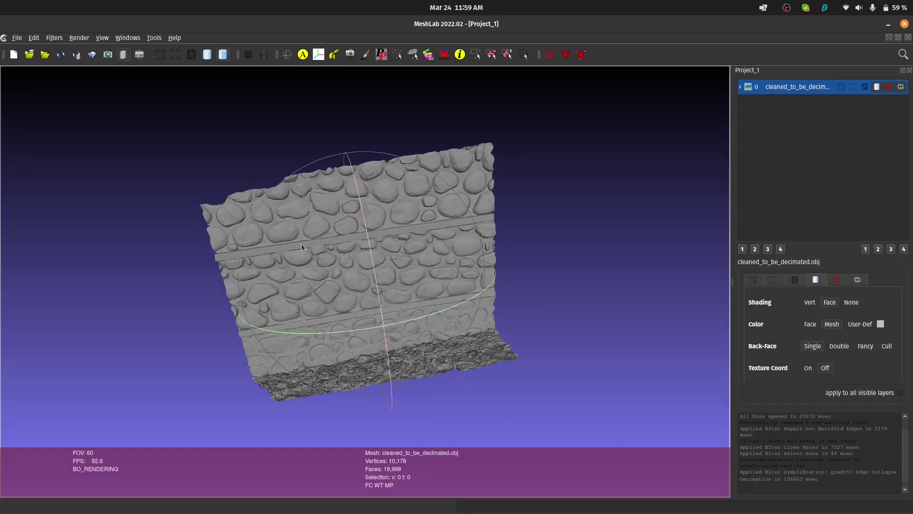
scroll(358, 311, up, 5)
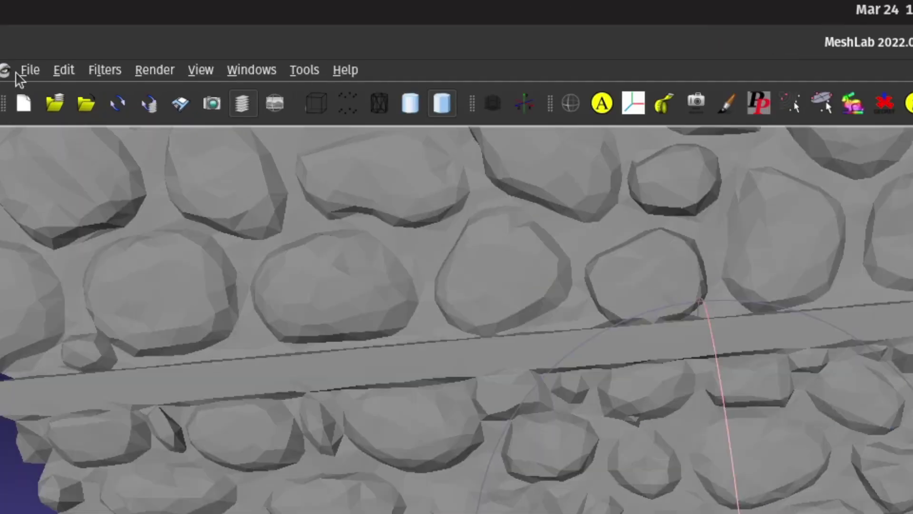
- Export the decimated mesh as decimated.ply without vertex normals
click(20, 72)
click(86, 261)
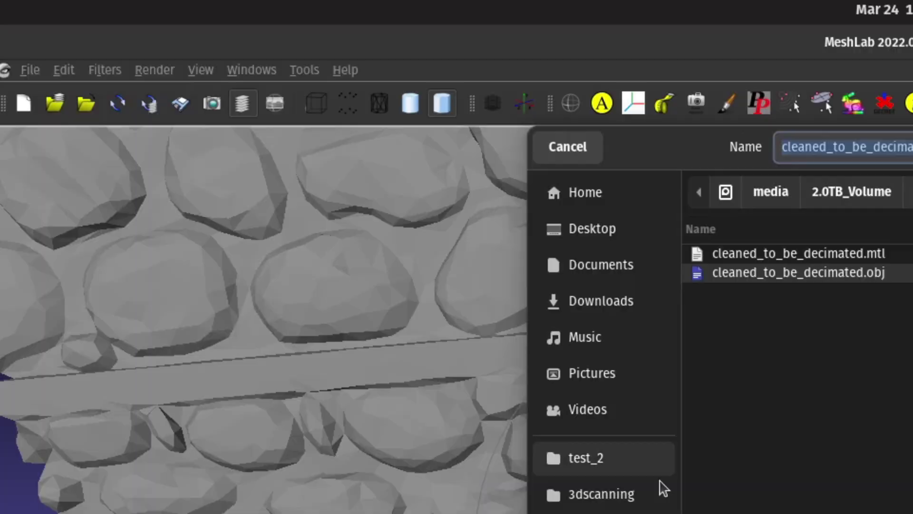
text(decimated.ply)
key(Return)
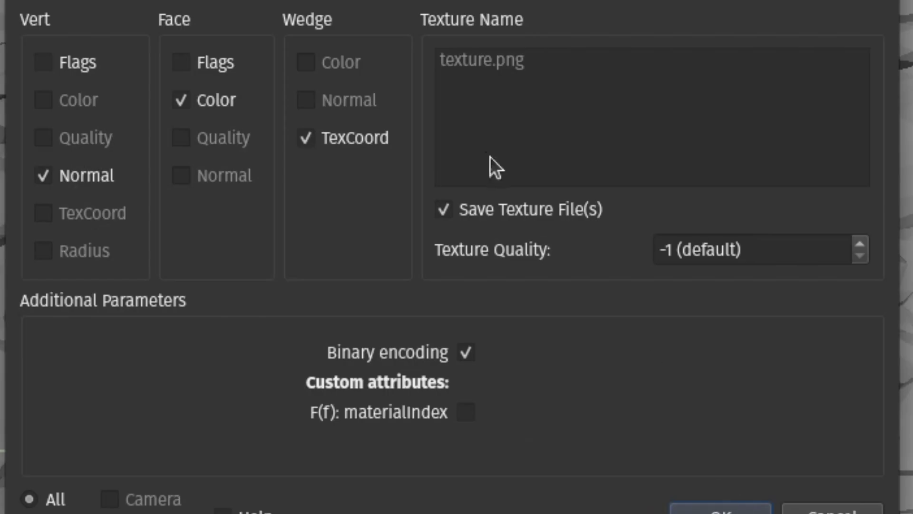
click(522, 211)
click(522, 210)
click(43, 176)
click(721, 510)
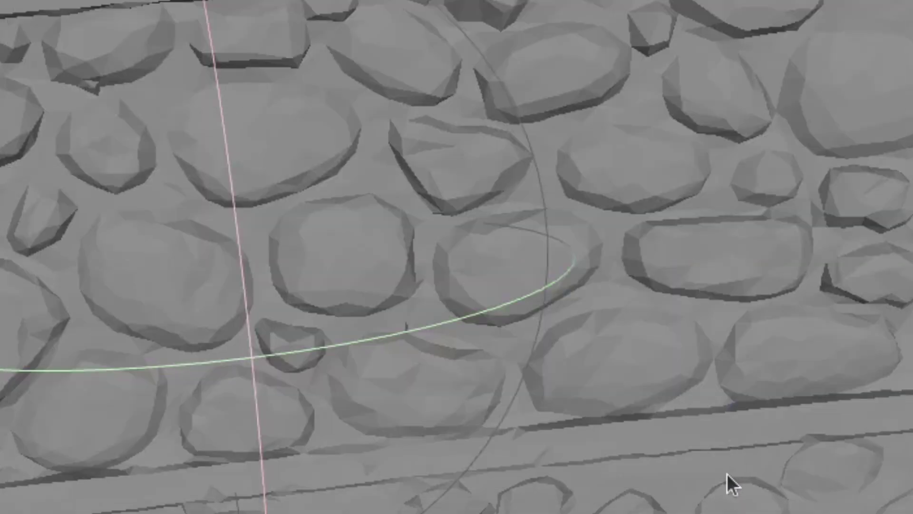
- Import decimated.ply into Blender and rotate it 90° about X to stand upright
right_click(728, 502)
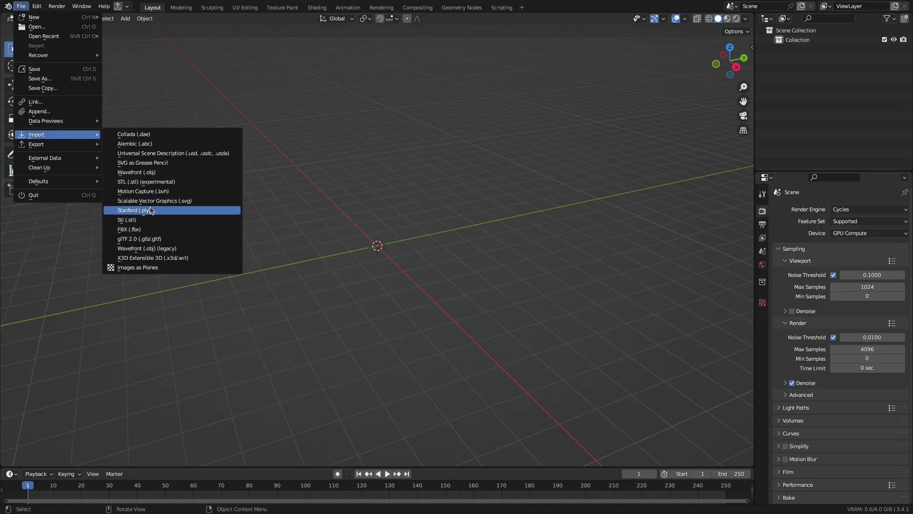
click(150, 206)
double_click(379, 224)
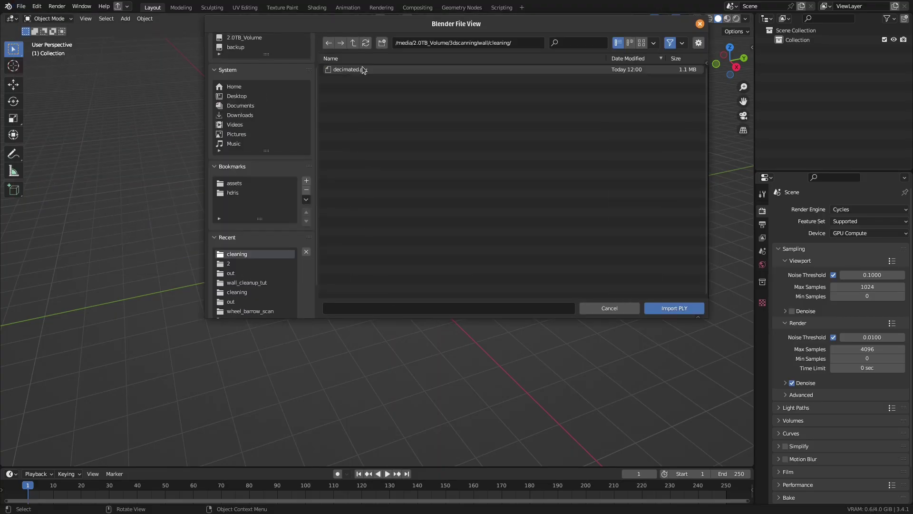
double_click(365, 68)
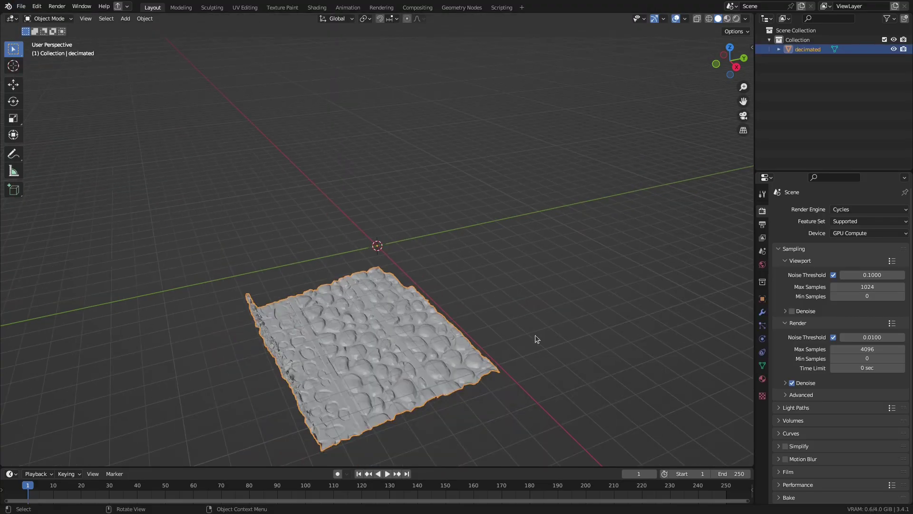
key(r)
key(x)
key(9)
key(0)
key(Return)
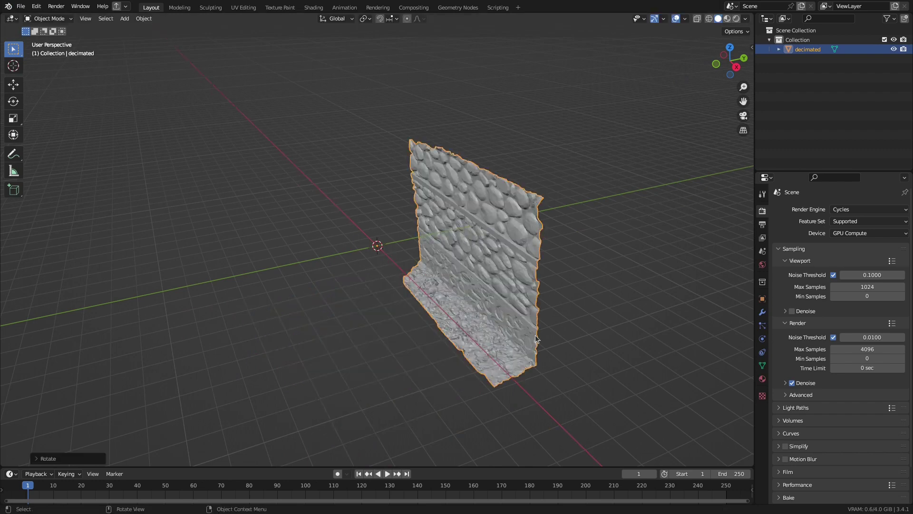
- Select all of the wall's geometry in Edit Mode and apply Smart UV Project
middle_drag(304, 390, 351, 243)
key(Tab)
key(a)
key(u)
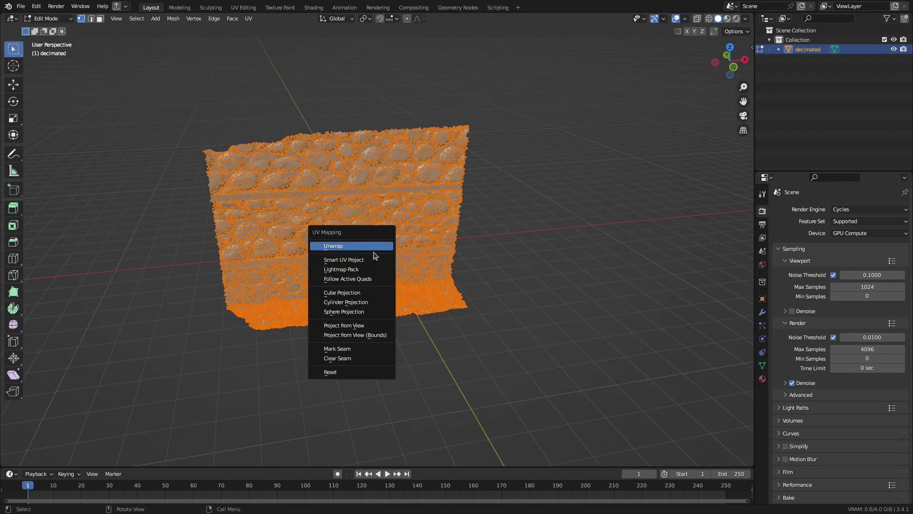
click(362, 257)
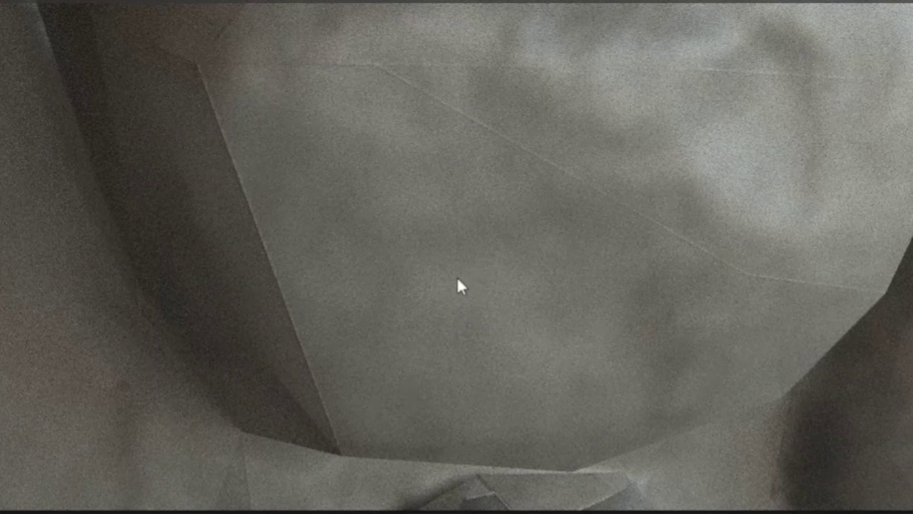
scroll(461, 285, down, 3)
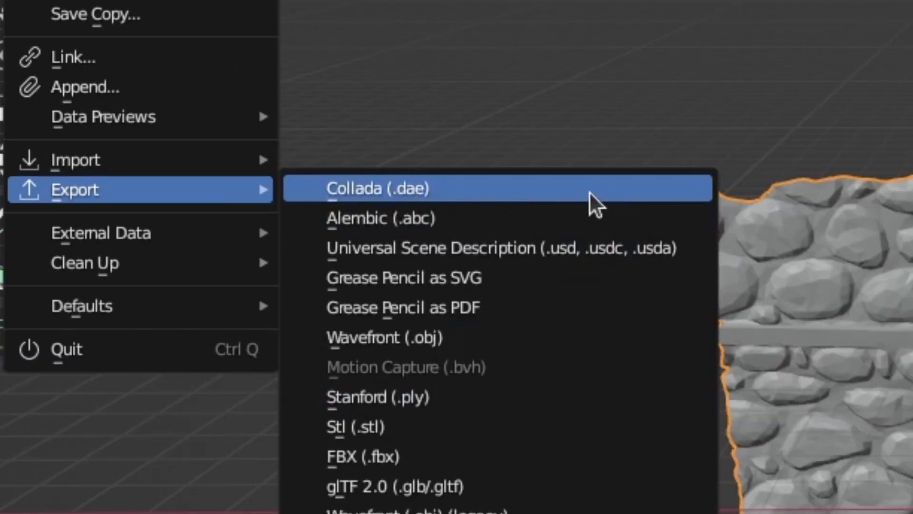
- Export the selected low-res wall to Collada as lowres.dae with Selection Only
click(594, 205)
text(lowres.dae)
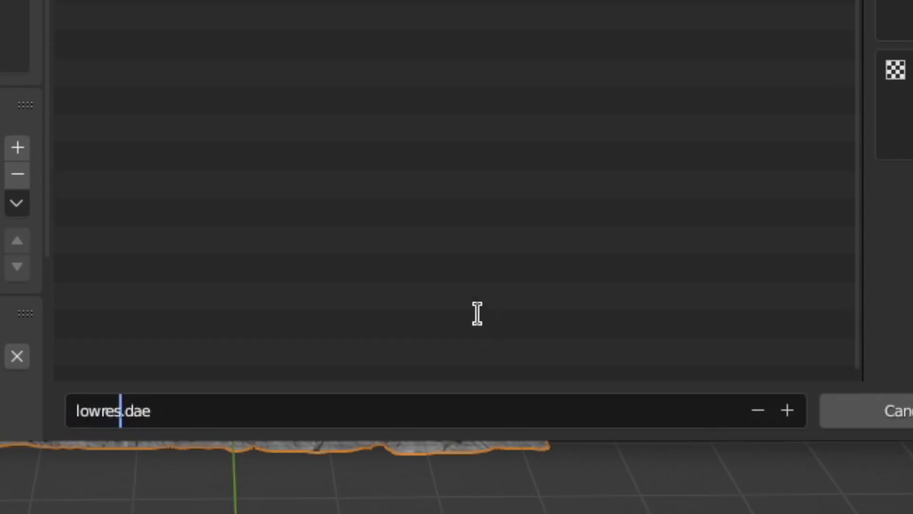
click(547, 184)
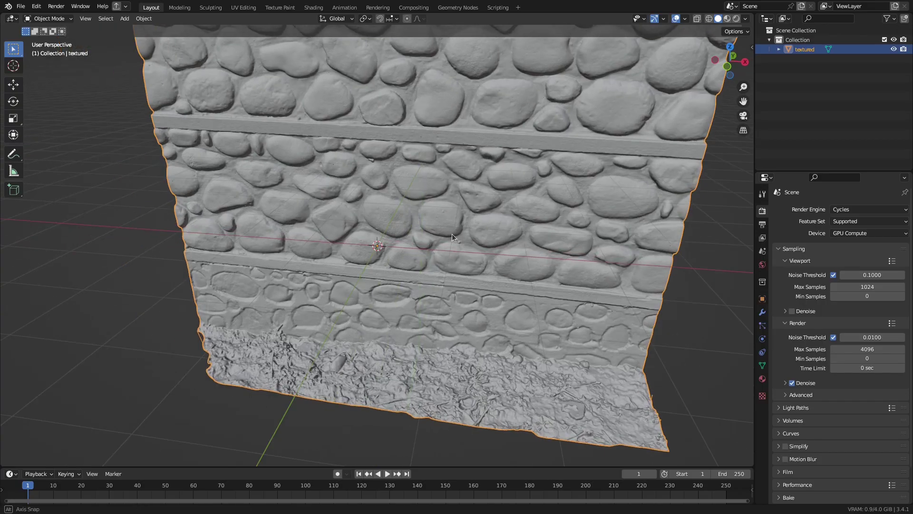
- Begin a second Collada export, entering a file name starting with 'h'
click(45, 6)
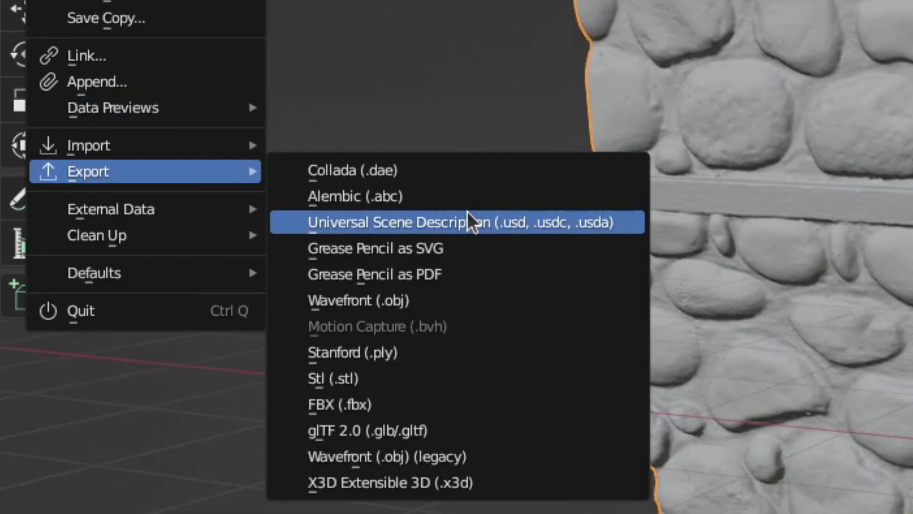
click(431, 172)
text(h)
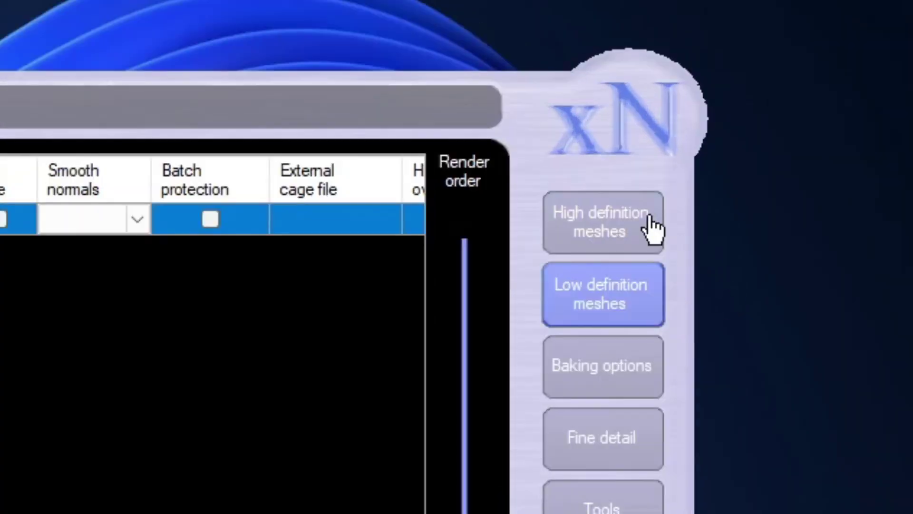
- Add highres.dae to xNormal's high-definition mesh list
click(613, 235)
right_click(381, 219)
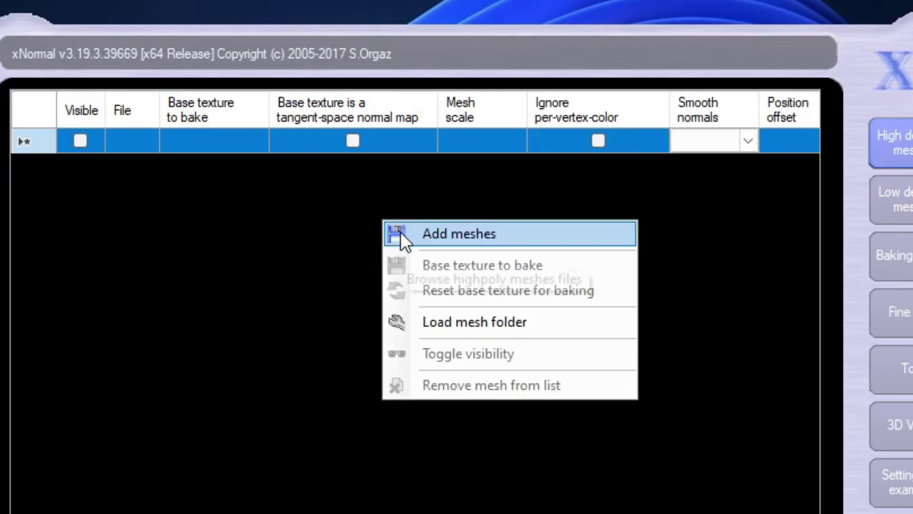
click(401, 233)
click(386, 36)
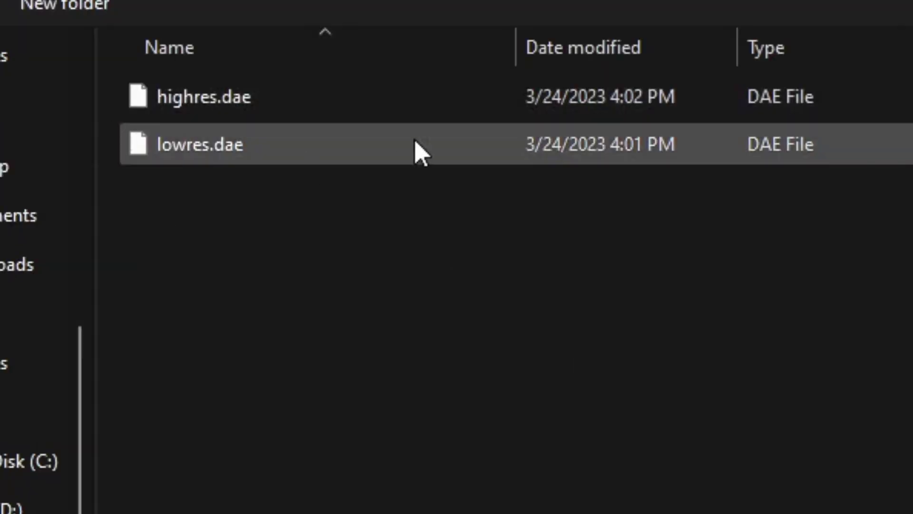
double_click(418, 97)
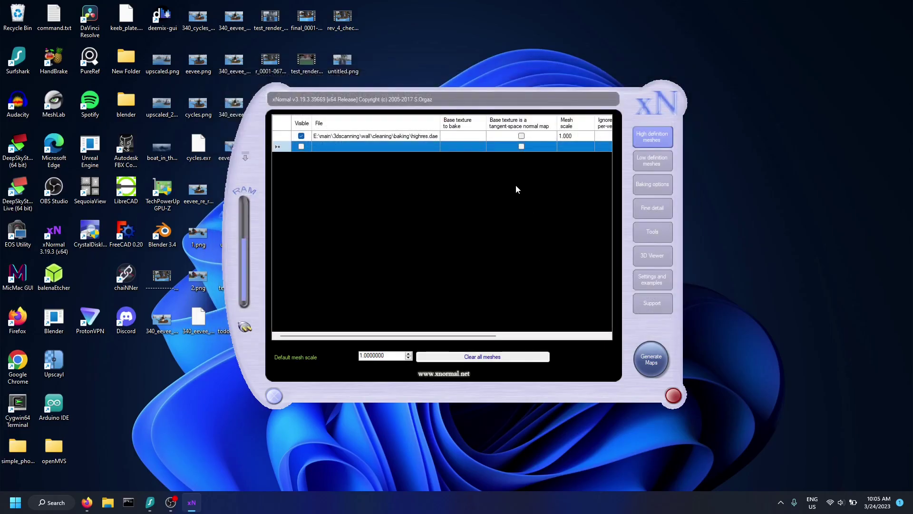
- Pick texture.png as the base texture to bake for highres.dae
right_click(457, 135)
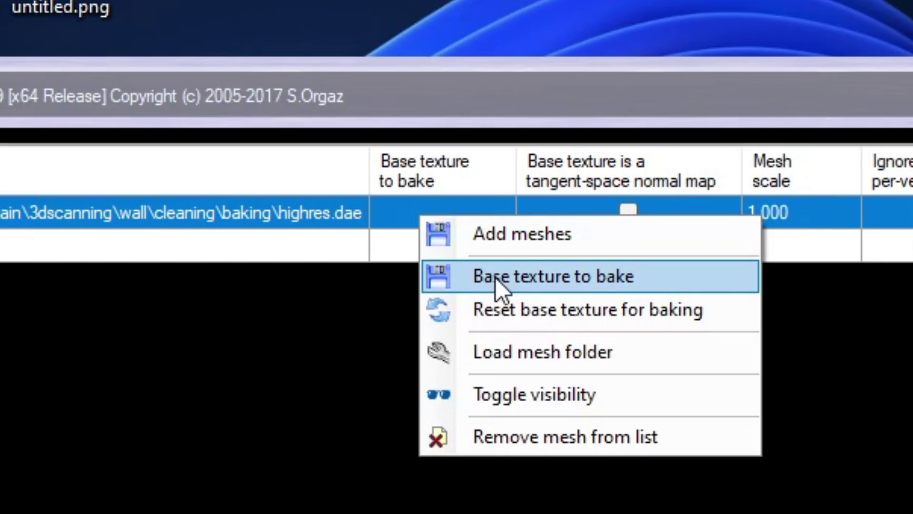
click(481, 159)
click(396, 177)
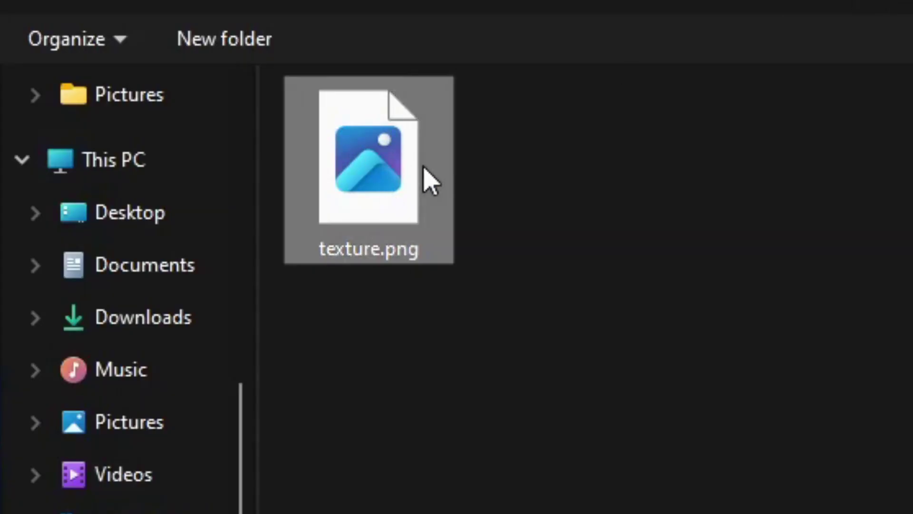
- Confirm texture.png as base texture and load lowres.dae as the low-definition mesh
double_click(418, 195)
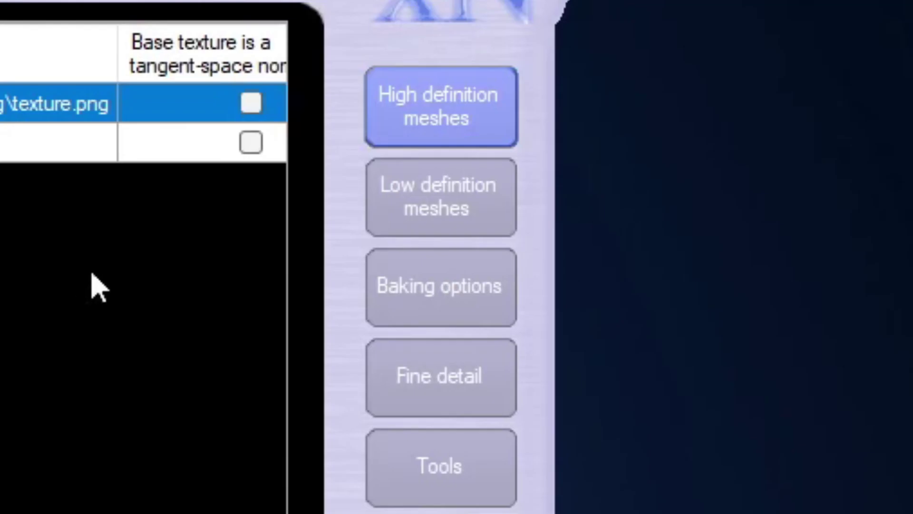
click(402, 197)
right_click(406, 295)
click(406, 296)
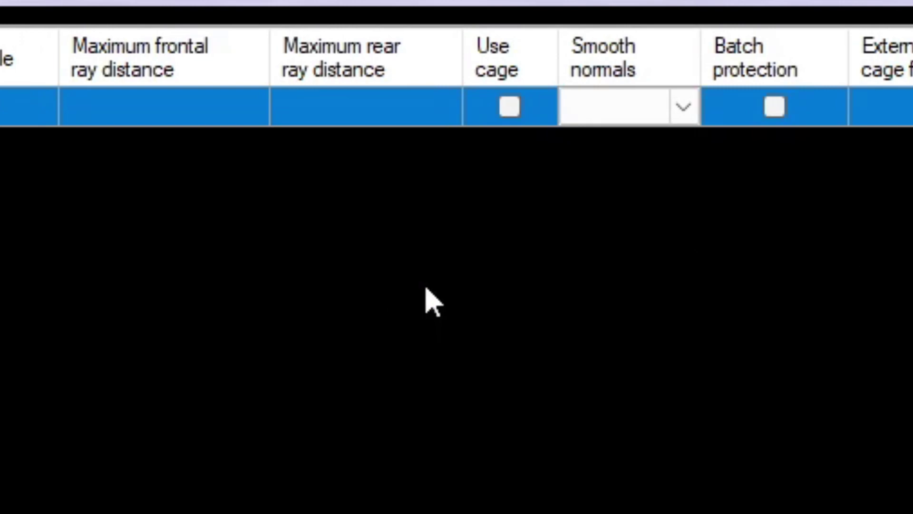
click(492, 255)
double_click(492, 254)
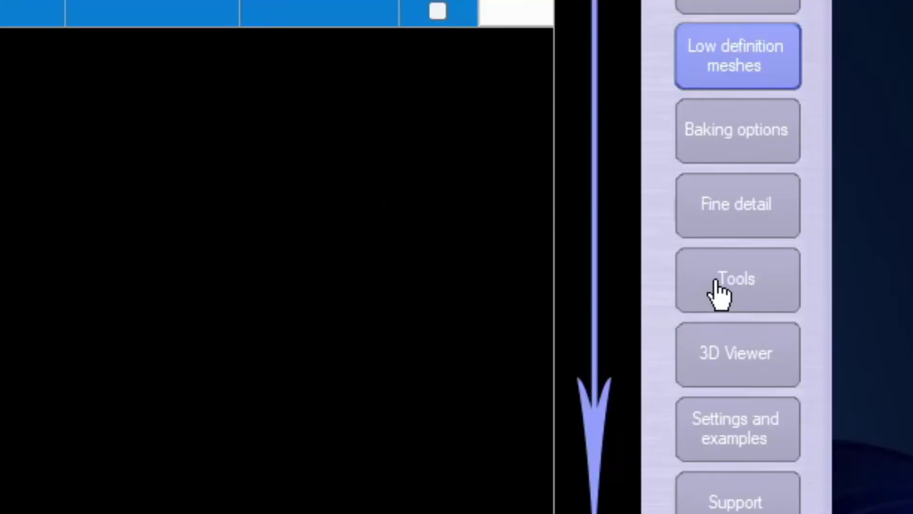
- Run the ray distance calculator on lowres.dae
click(718, 292)
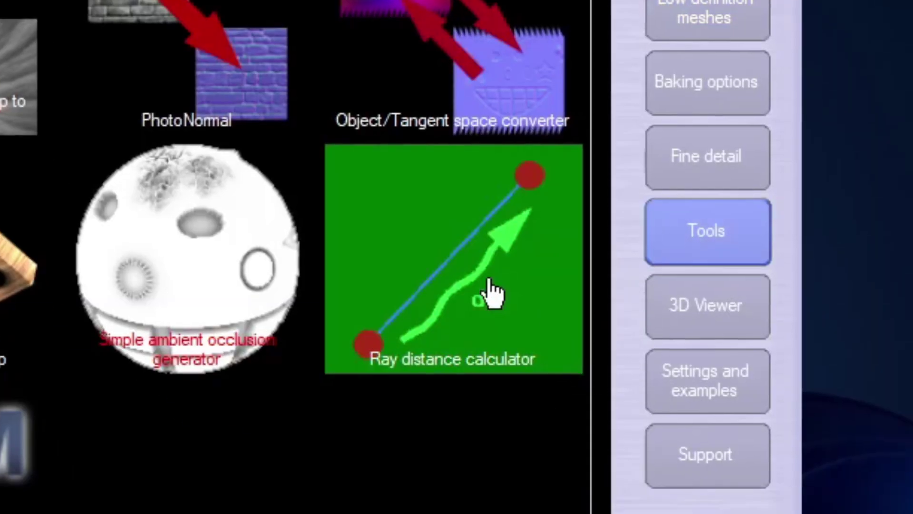
click(490, 296)
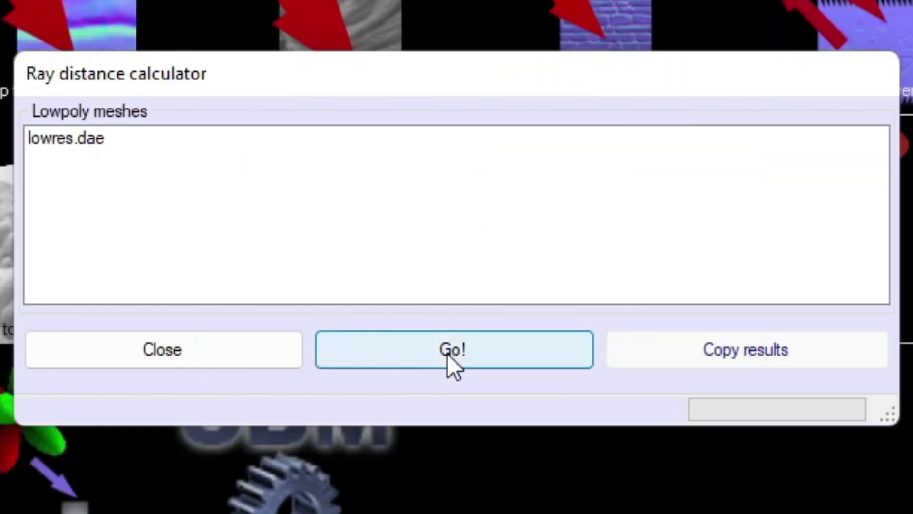
click(71, 361)
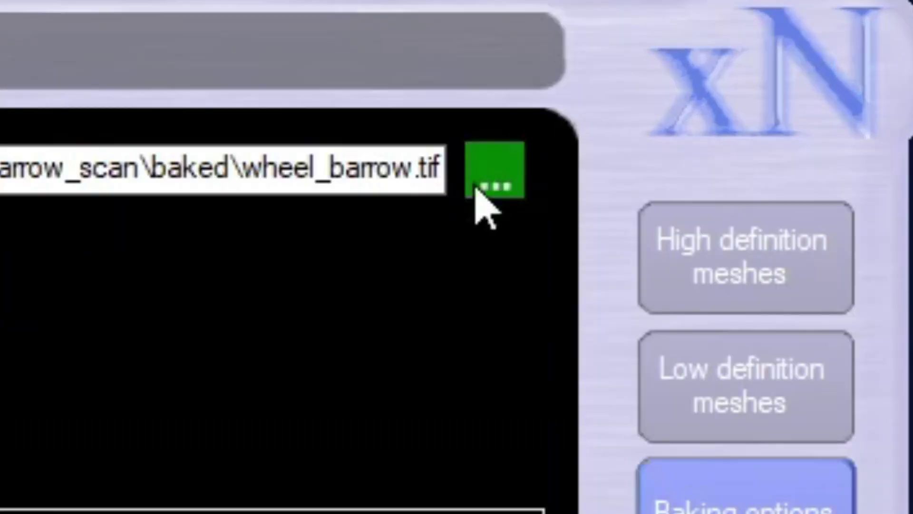
- Output the bake to stone_wall TIFF with Default bucket renderer, 4x antialiasing, and Height map included
click(700, 57)
text(wa)
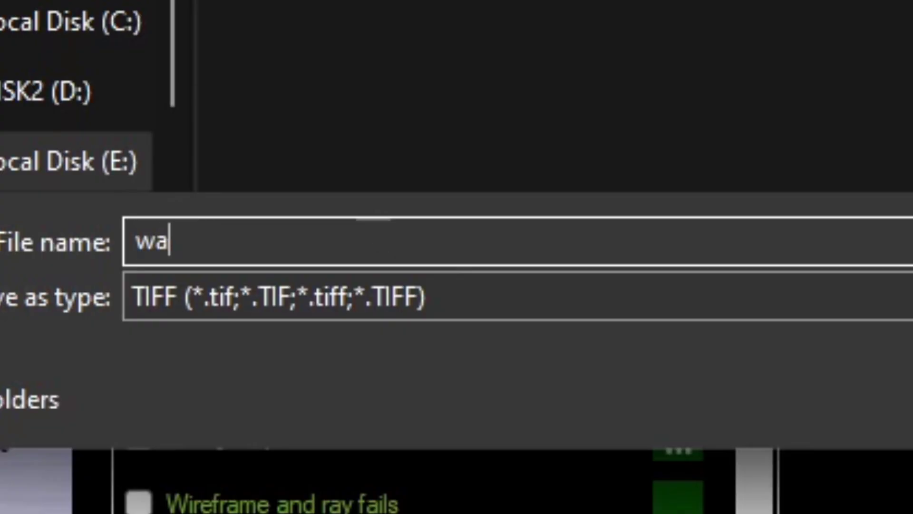
text(stone_wall)
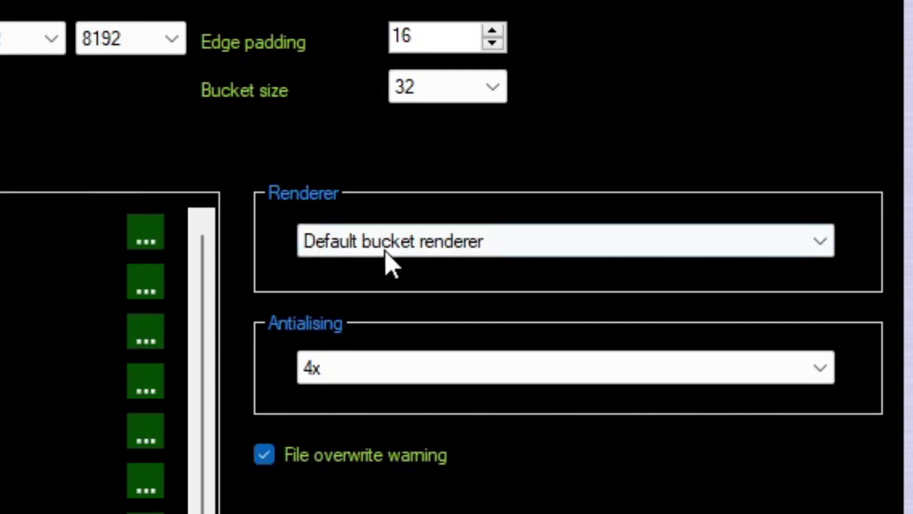
click(773, 387)
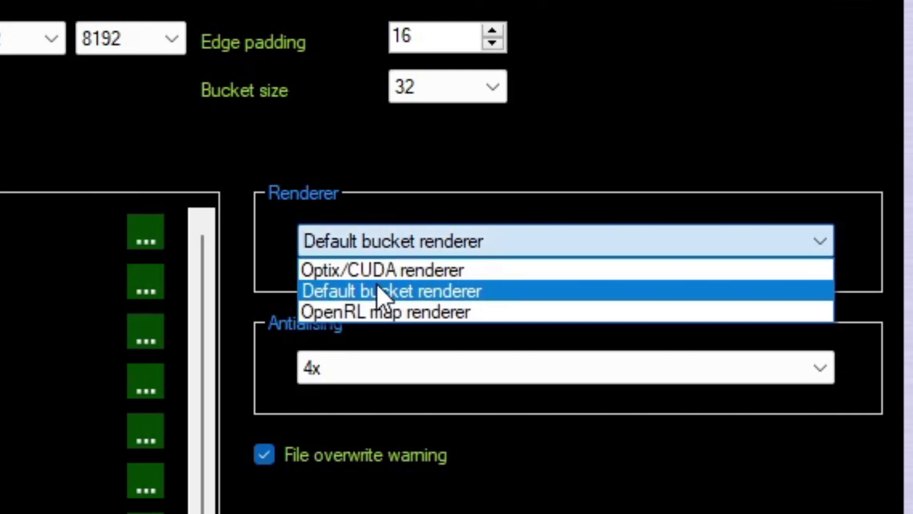
click(373, 294)
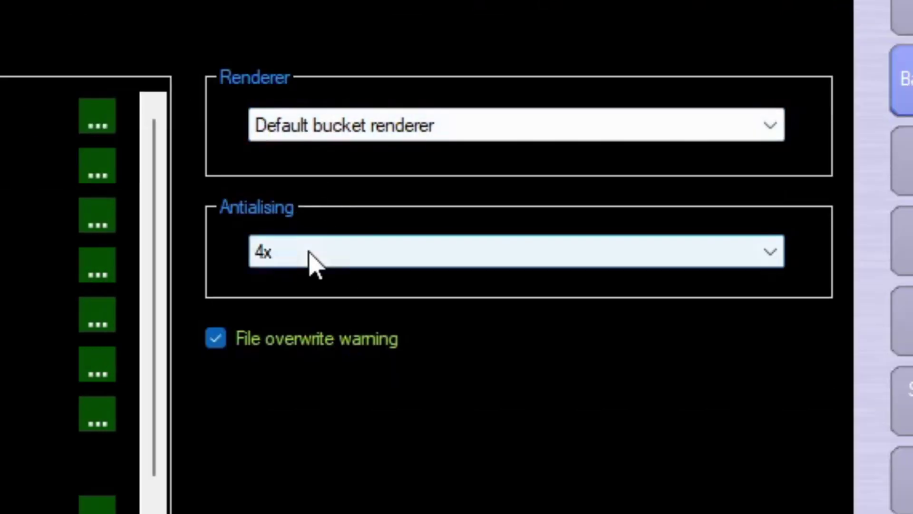
click(361, 368)
click(287, 322)
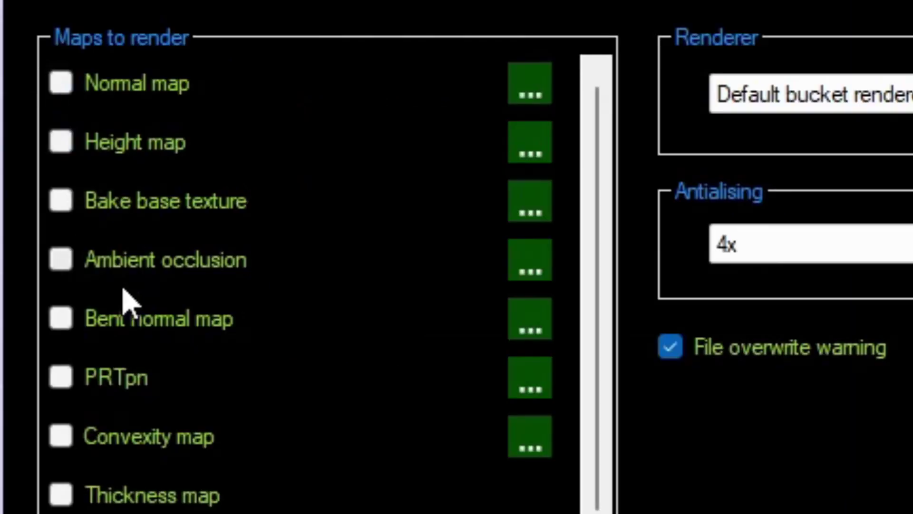
click(62, 143)
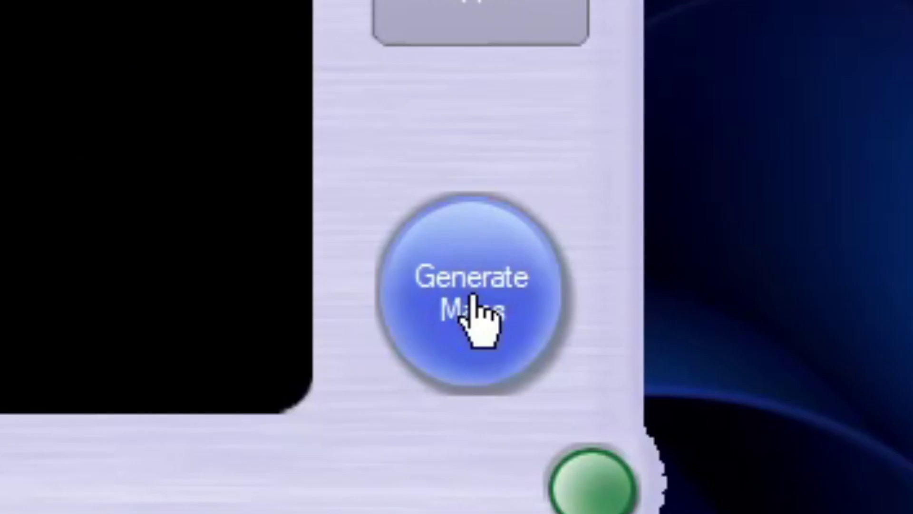
- Start generating the maps, enable debug min/max clamping, and raise Max to about 2.77140
click(474, 305)
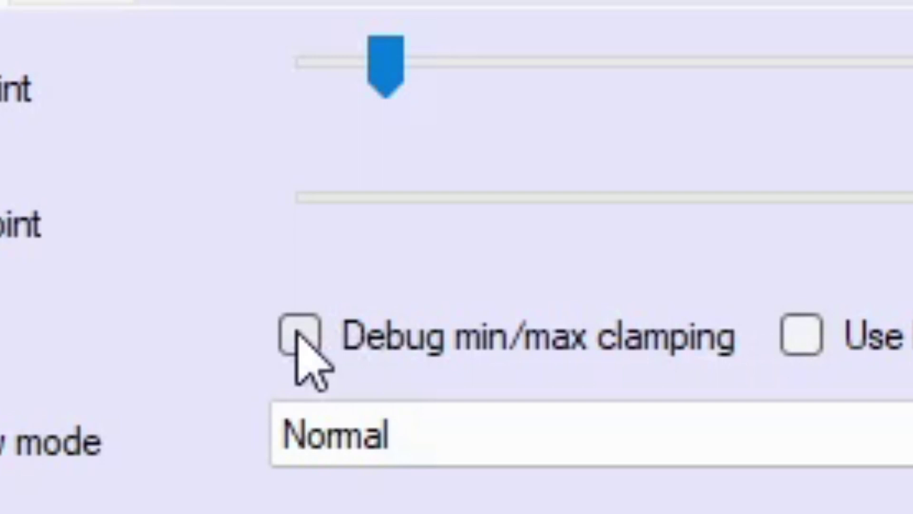
click(707, 331)
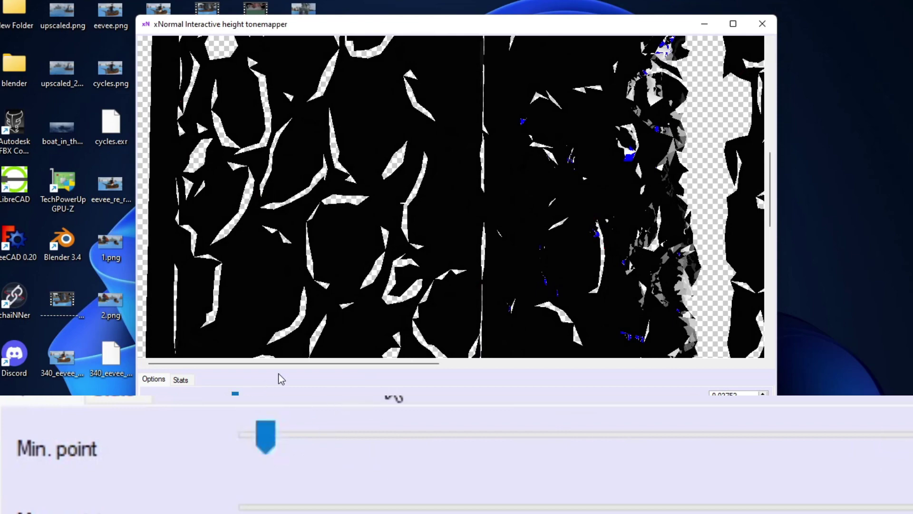
drag(265, 435, 437, 445)
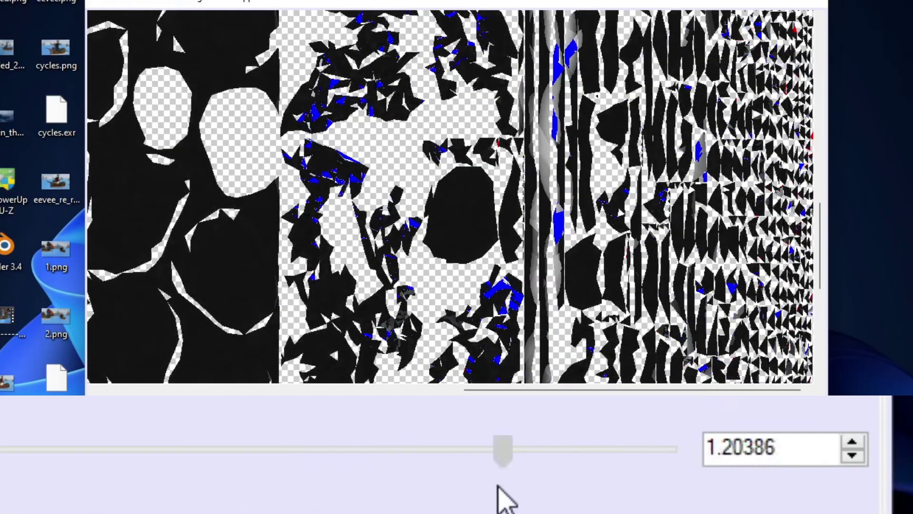
drag(498, 486, 639, 508)
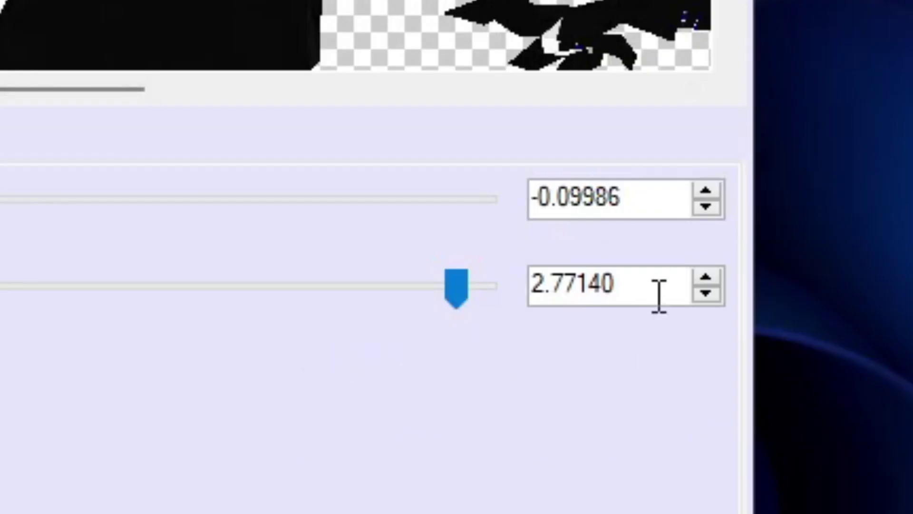
- Copy 2.77140 into the Min field and make it -2.77140
click(659, 295)
key(ctrl+a)
key(ctrl+c)
click(610, 207)
key(ctrl+a)
key(ctrl+v)
text(-)
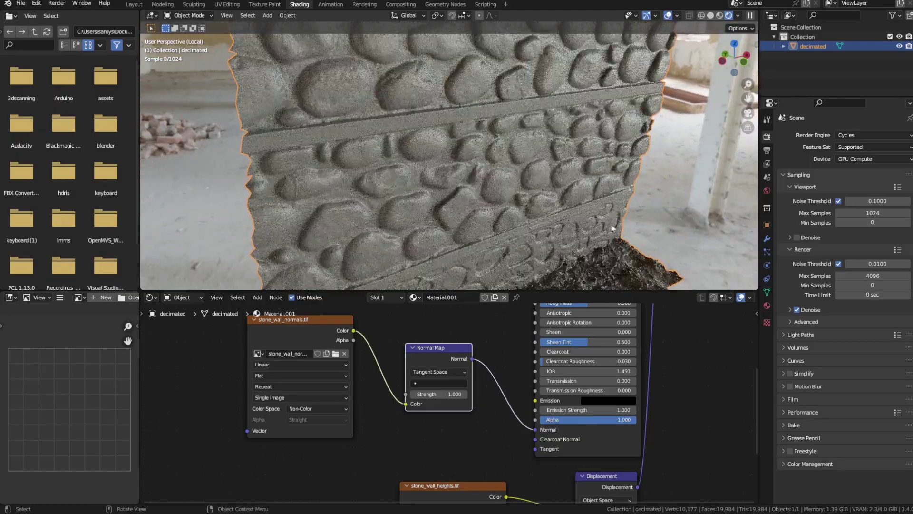
- Zoom and orbit around the wall to inspect its normal-map colours at an angle and edge-on
scroll(612, 228, up, 10)
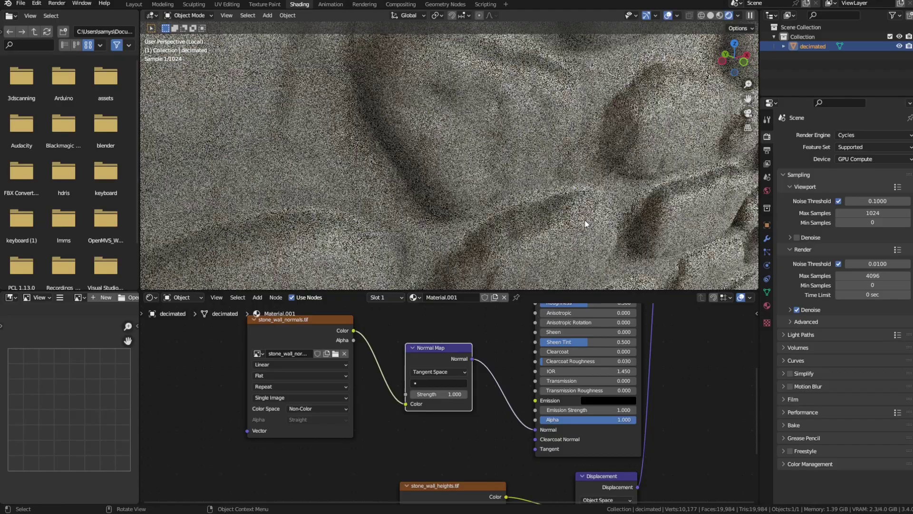
scroll(585, 222, down, 5)
middle_drag(585, 221, 526, 204)
scroll(406, 189, up, 5)
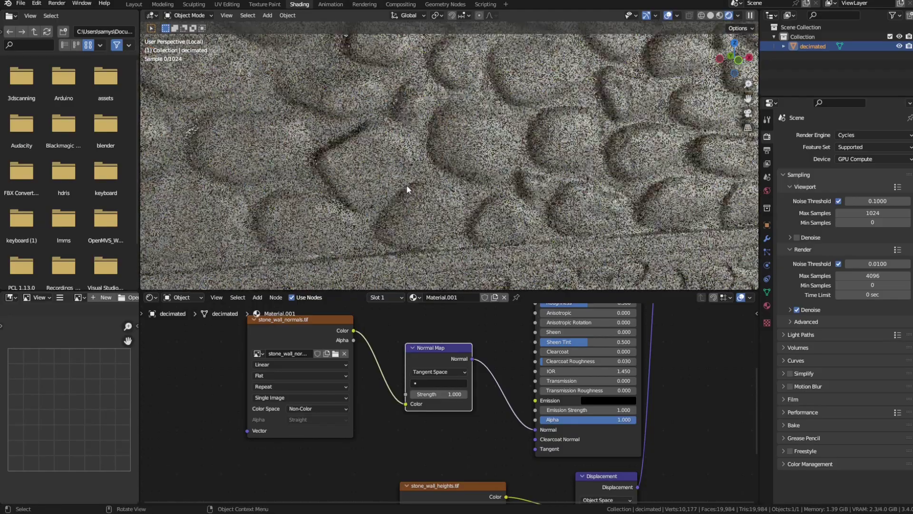
scroll(406, 189, down, 3)
middle_drag(357, 192, 405, 209)
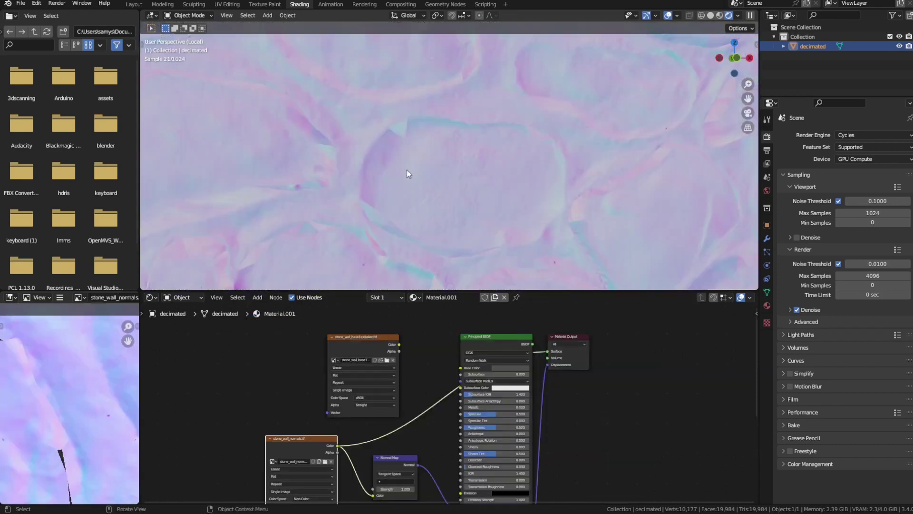
scroll(407, 180, up, 3)
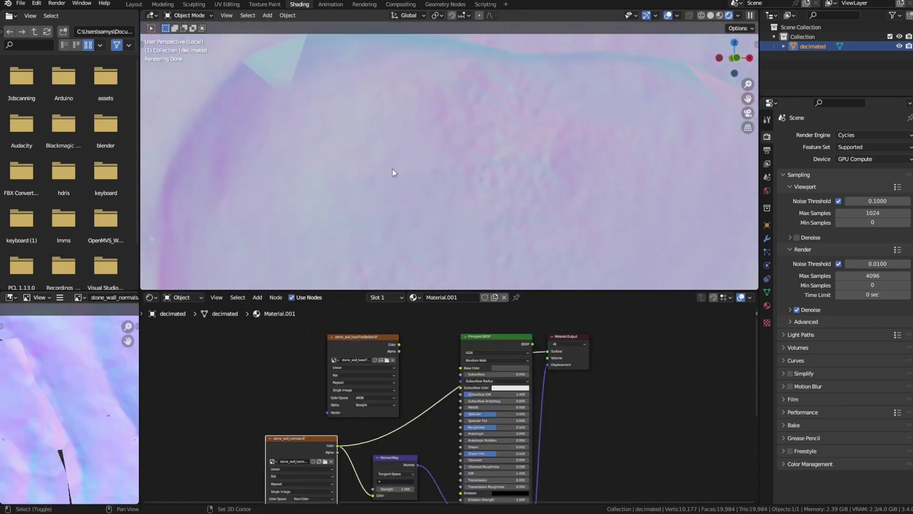
- Clone-paint surrounding stone texture over the stretched patch in stone_wall_normals.tif
shift+middle_drag(392, 170, 424, 184)
scroll(422, 180, down, 5)
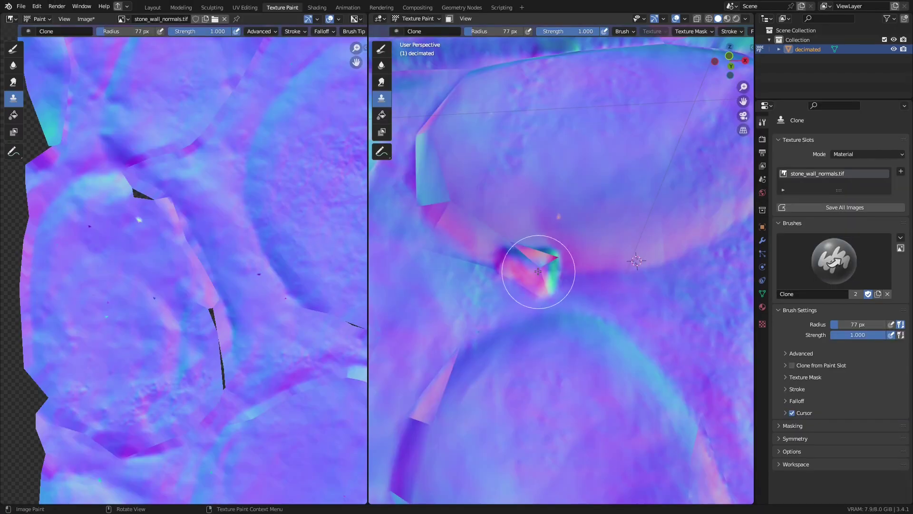
mouse_move(528, 265)
mouse_down()
mouse_move(544, 275)
mouse_move(499, 253)
mouse_up()
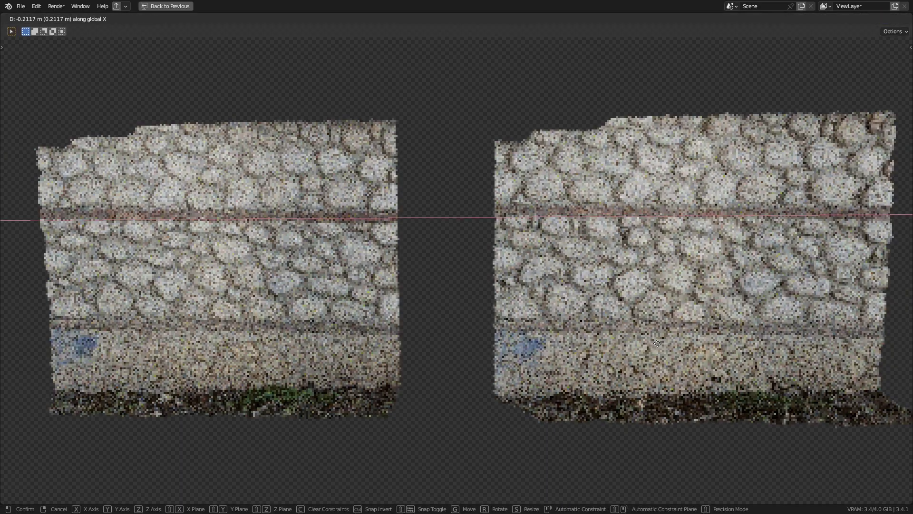
- Nudge the right-hand baked wall slightly left along X, beside the detailed scan
click(585, 412)
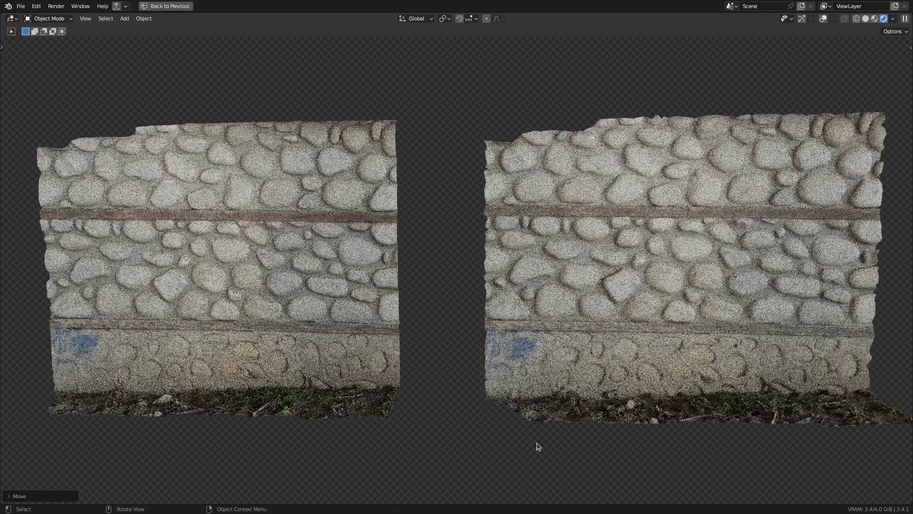